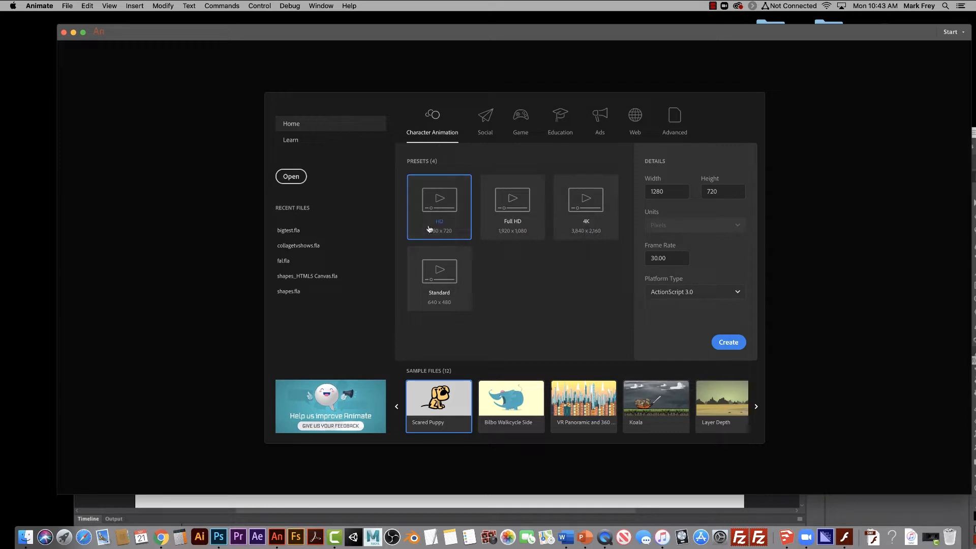
Create a 1280 x 720 HD ActionScript 3.0 document and activate the Pencil tool with a black stroke
click(731, 344)
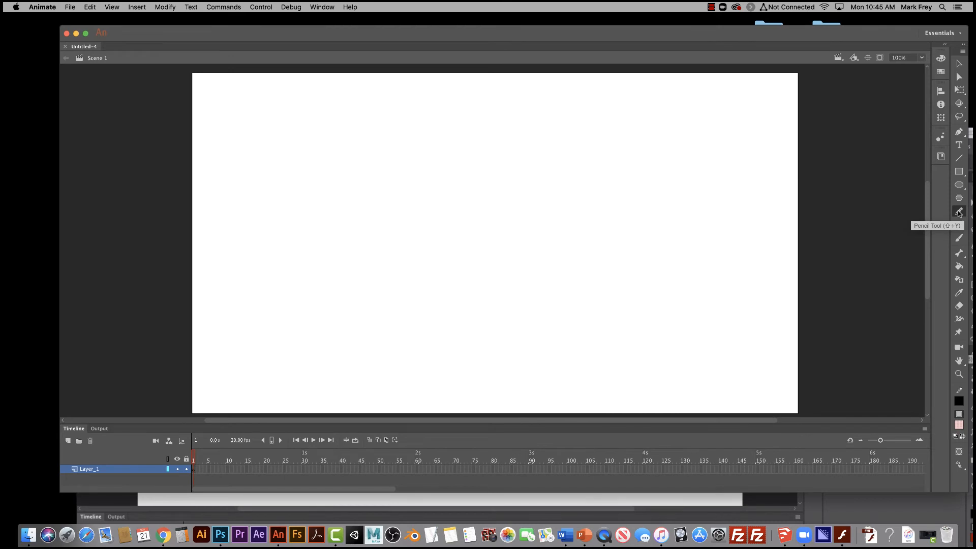
click(959, 213)
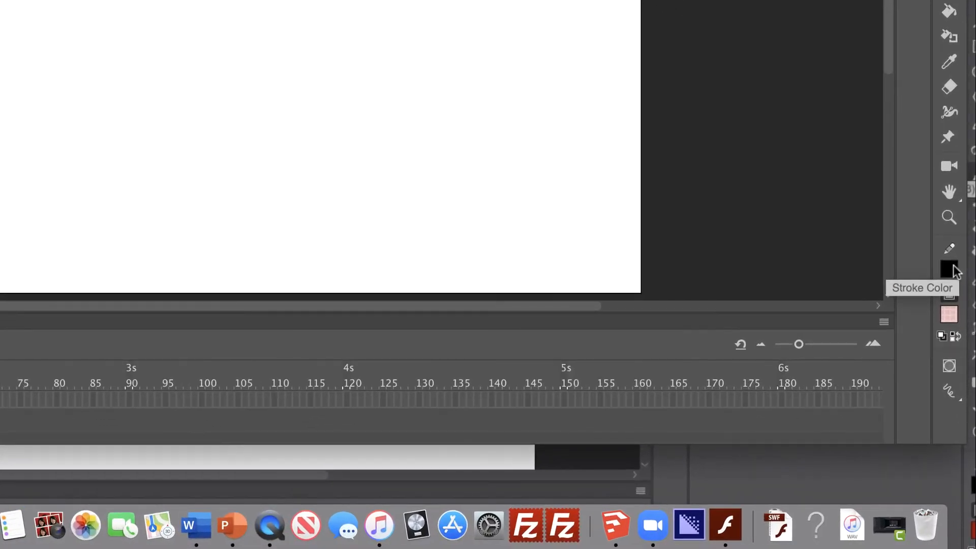
click(948, 269)
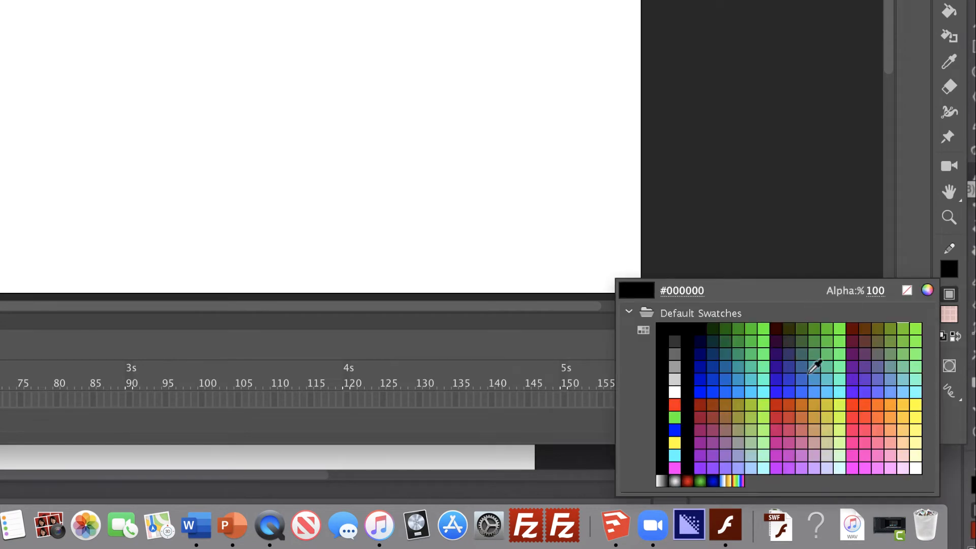
click(950, 272)
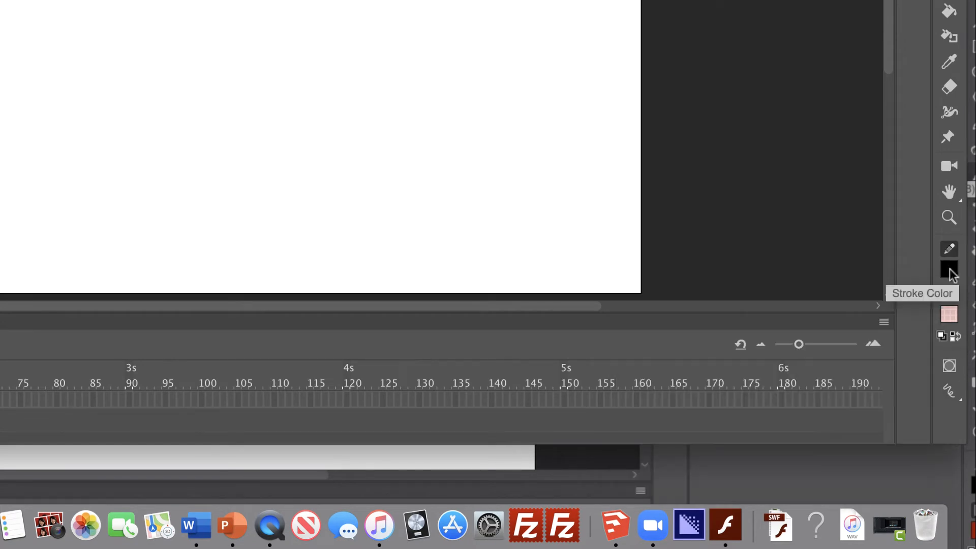
Try the Pencil's Straighten mode with an S-shaped curve and two more strokes, and undo all of them
click(956, 401)
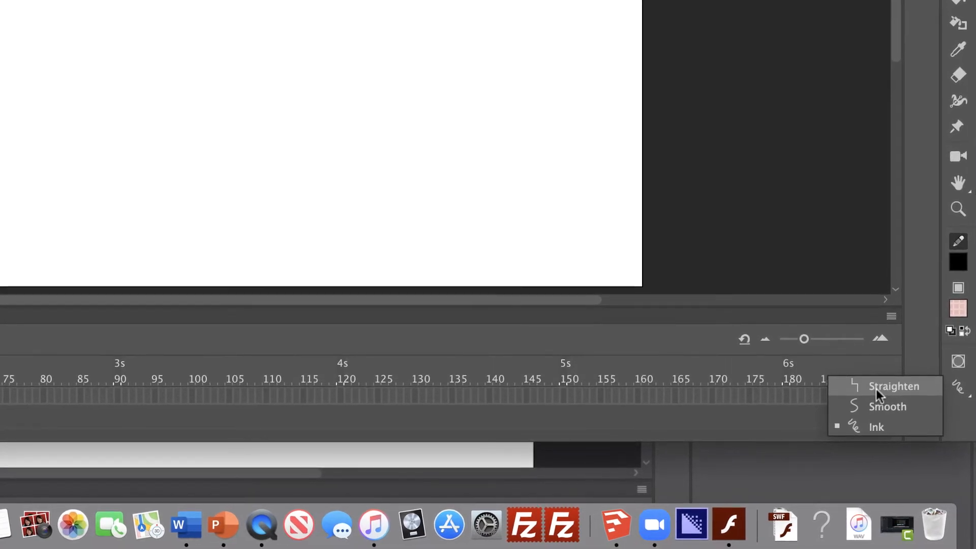
click(877, 386)
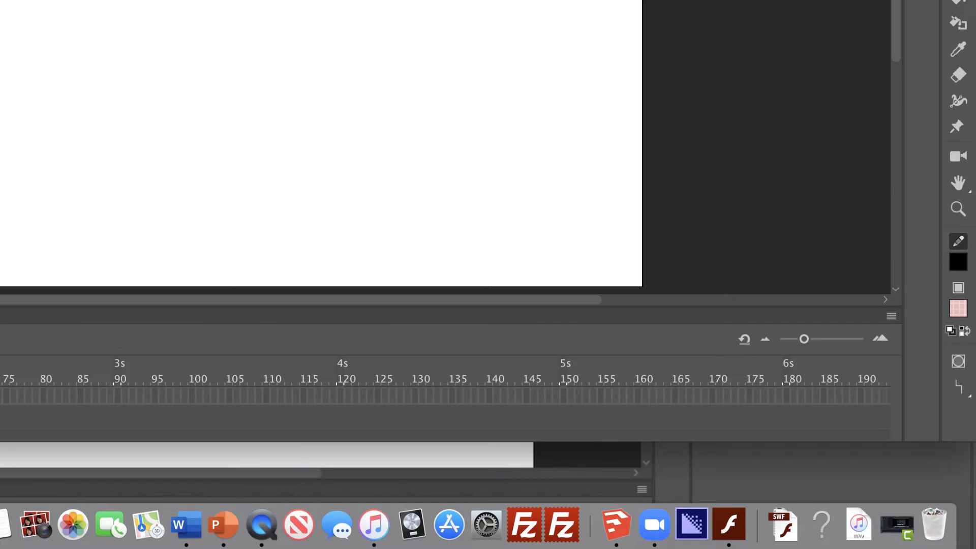
mouse_move(249, 3)
mouse_down()
mouse_move(562, 275)
mouse_move(571, 337)
mouse_move(517, 339)
mouse_up()
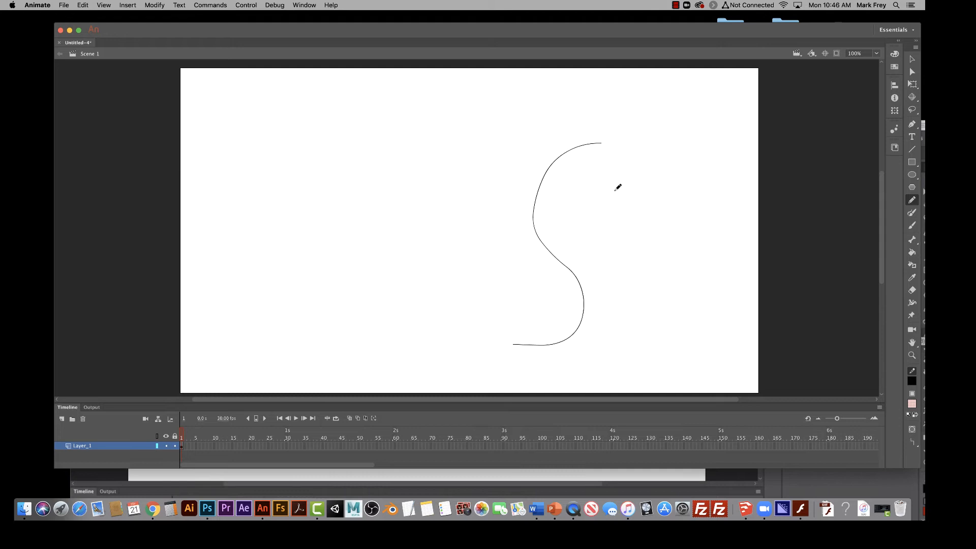
drag(619, 183, 627, 292)
mouse_move(653, 211)
mouse_down()
mouse_move(665, 233)
mouse_move(680, 299)
mouse_up()
key(super+z)
key(super+z)
key(super+z)
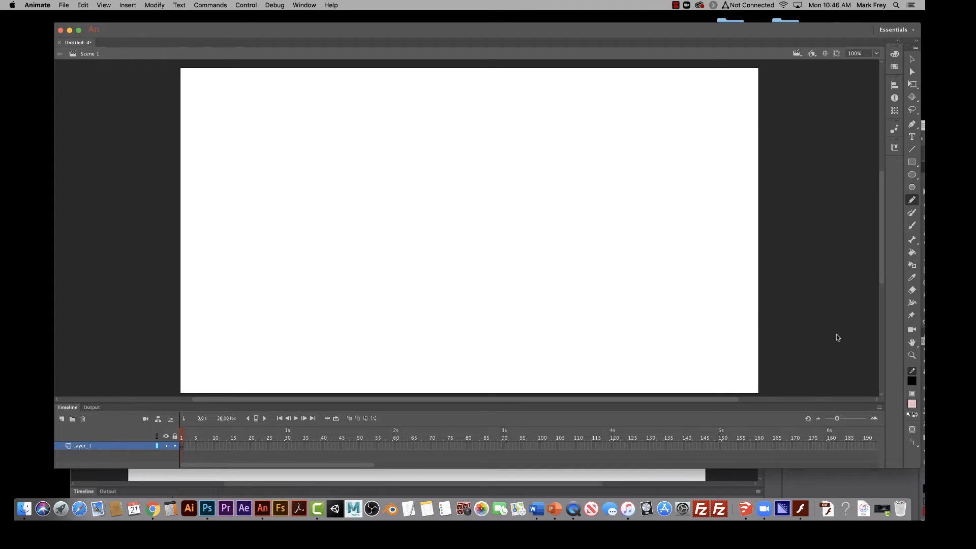
Set the Pencil mode to Ink and draw a wavy ground line across the stage on frame 1
click(913, 445)
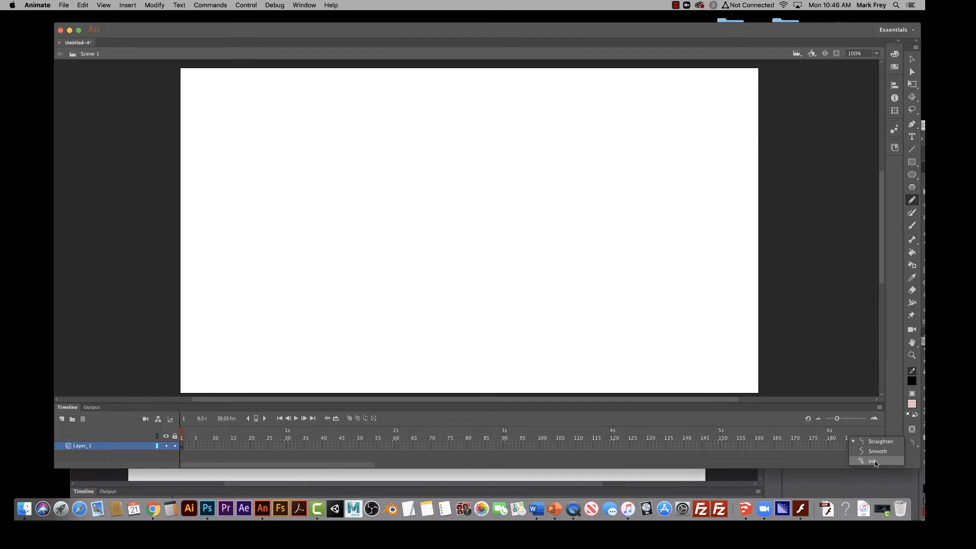
click(873, 461)
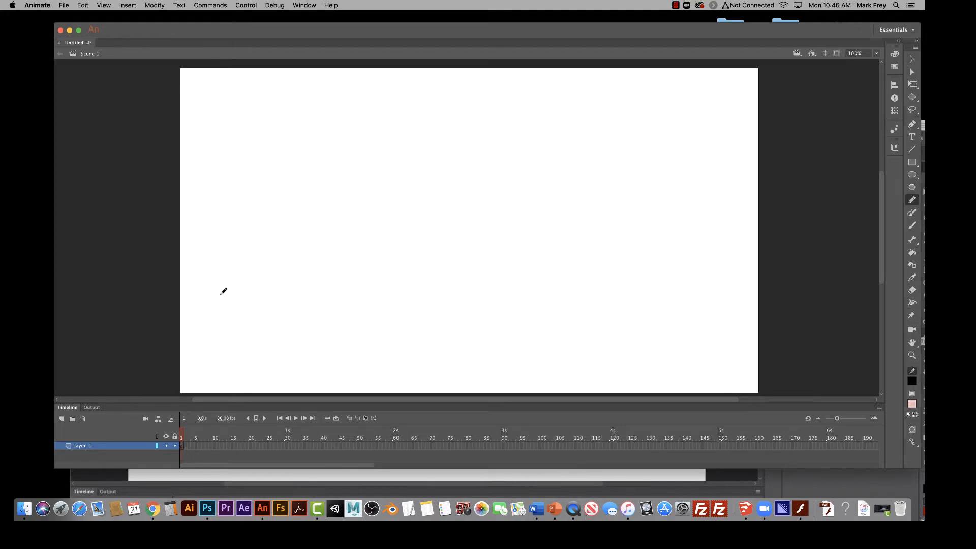
drag(208, 277, 599, 270)
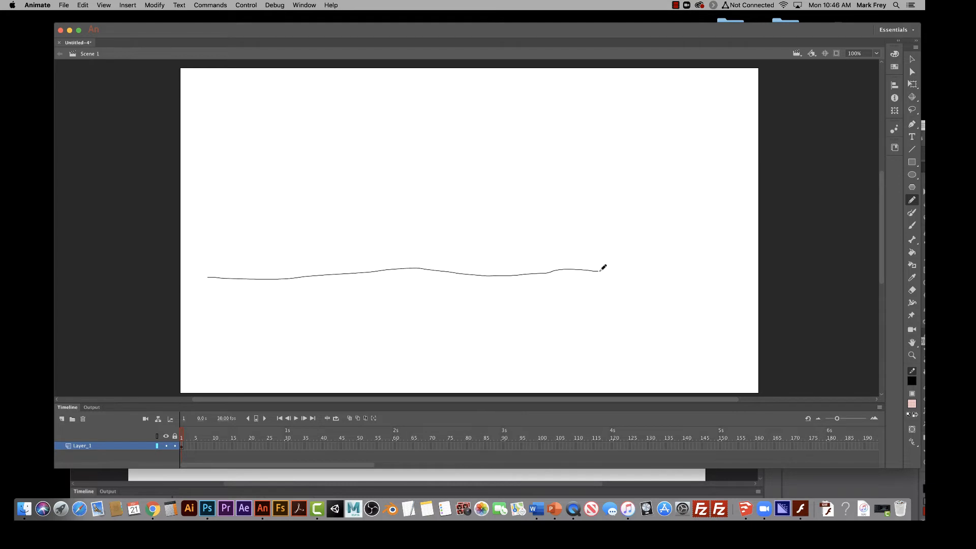
drag(607, 270, 715, 278)
Add a blank keyframe at frame 2 and turn on Onion Skin
click(128, 5)
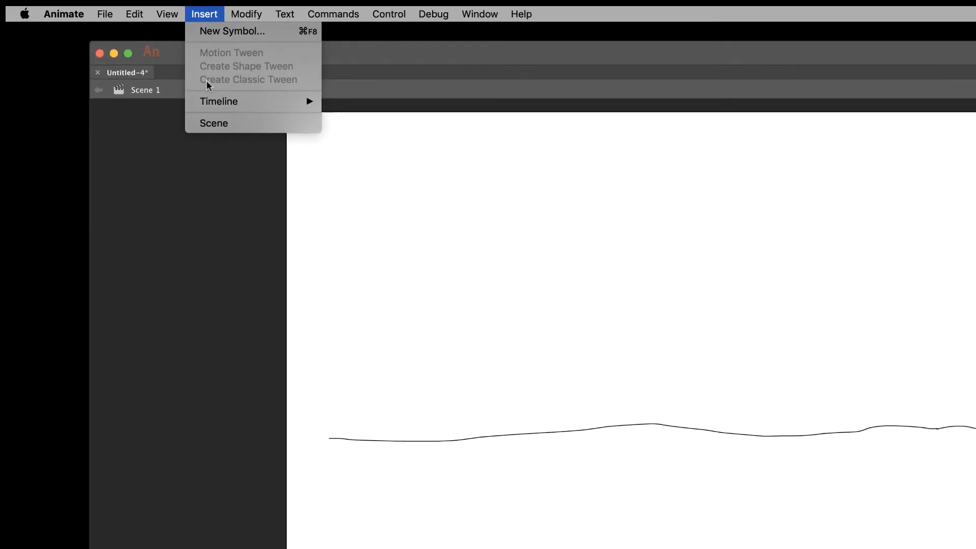
mouse_move(208, 101)
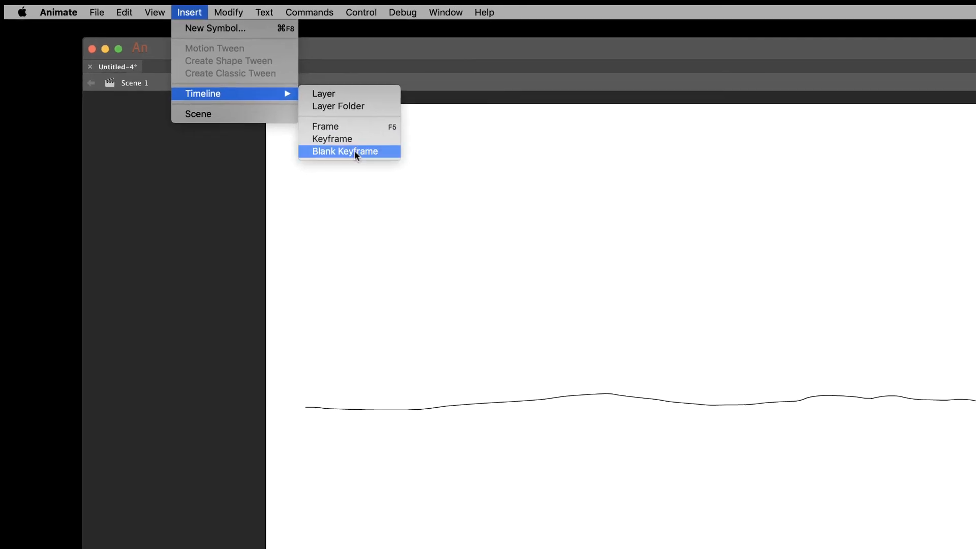
click(355, 150)
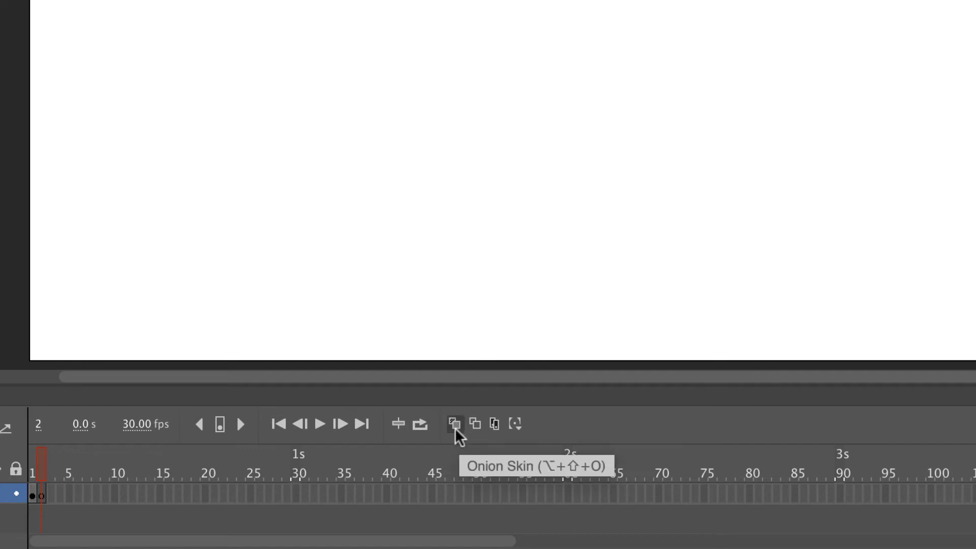
click(452, 424)
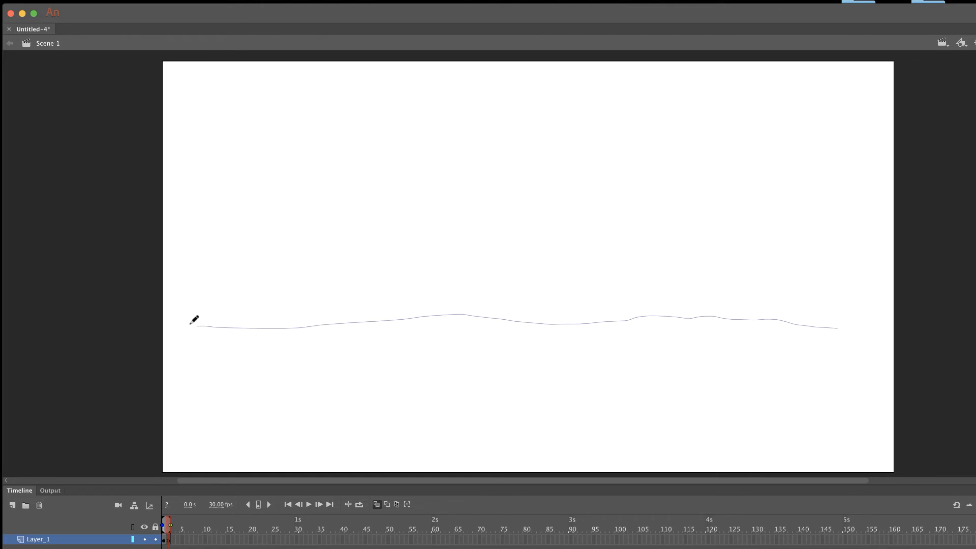
Redraw the ground line over the onion-skinned one on frame 2 and add a tiny sprout near its middle
mouse_move(189, 324)
mouse_down()
mouse_move(483, 311)
mouse_move(524, 323)
mouse_move(867, 322)
mouse_up()
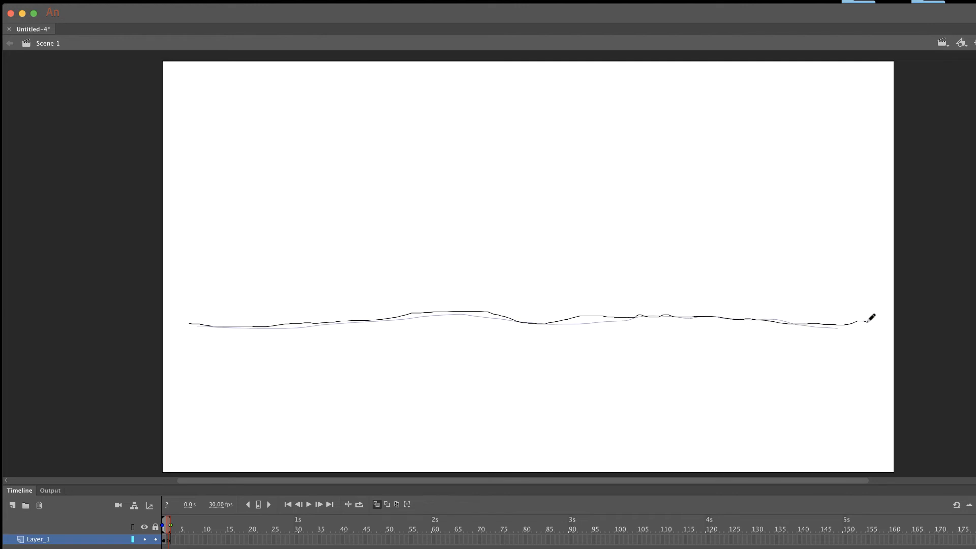
drag(867, 322, 867, 321)
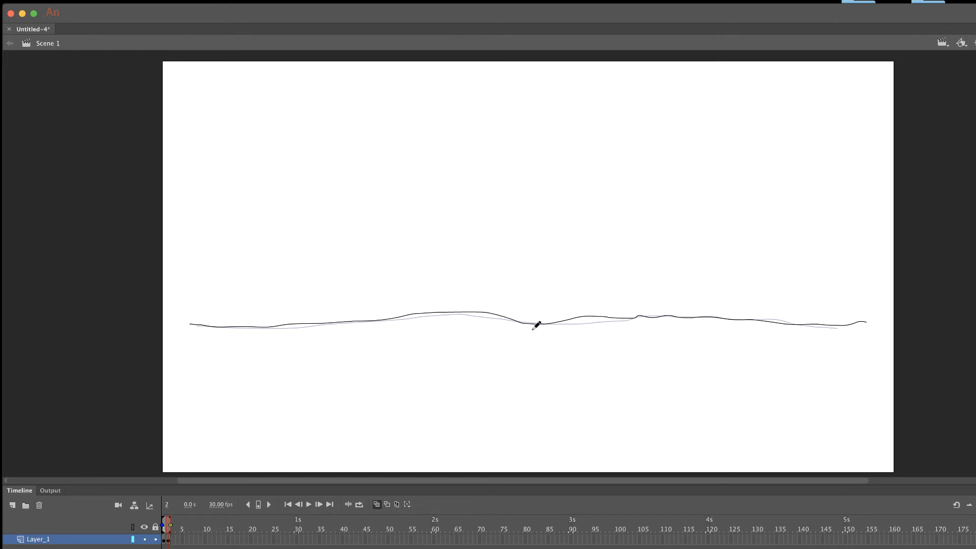
drag(533, 329, 535, 320)
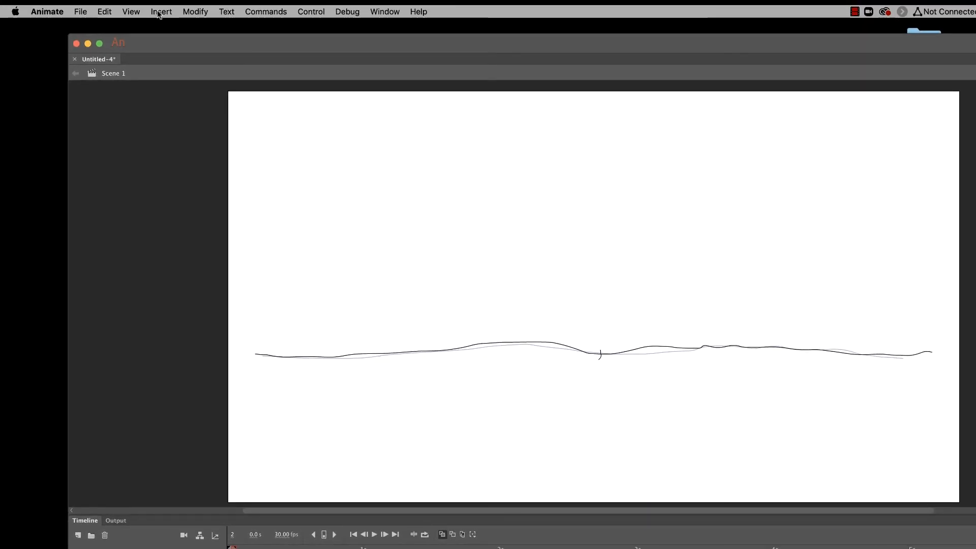
Add a blank keyframe at frame 3 and redraw the ground line with a slightly taller, forked sprout
click(158, 12)
mouse_move(168, 85)
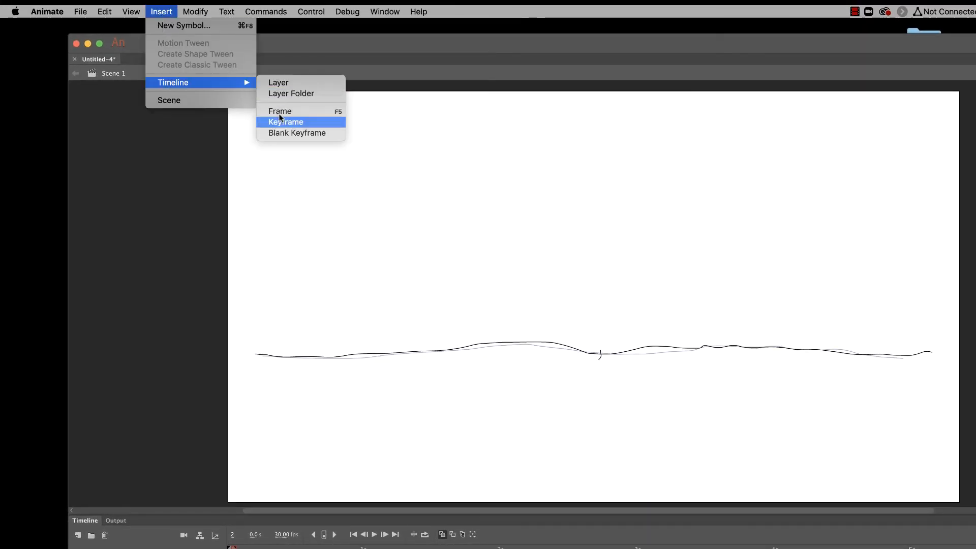
click(283, 133)
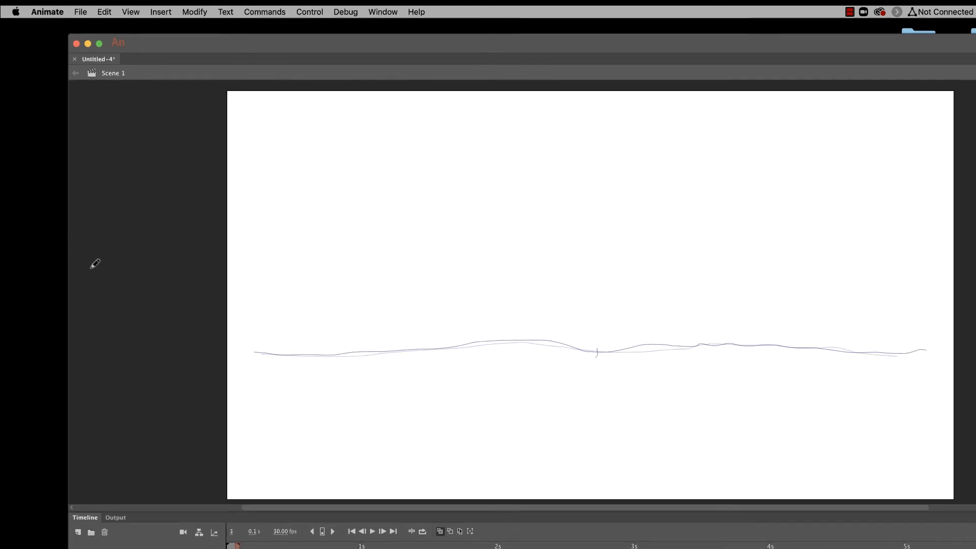
drag(253, 354, 343, 358)
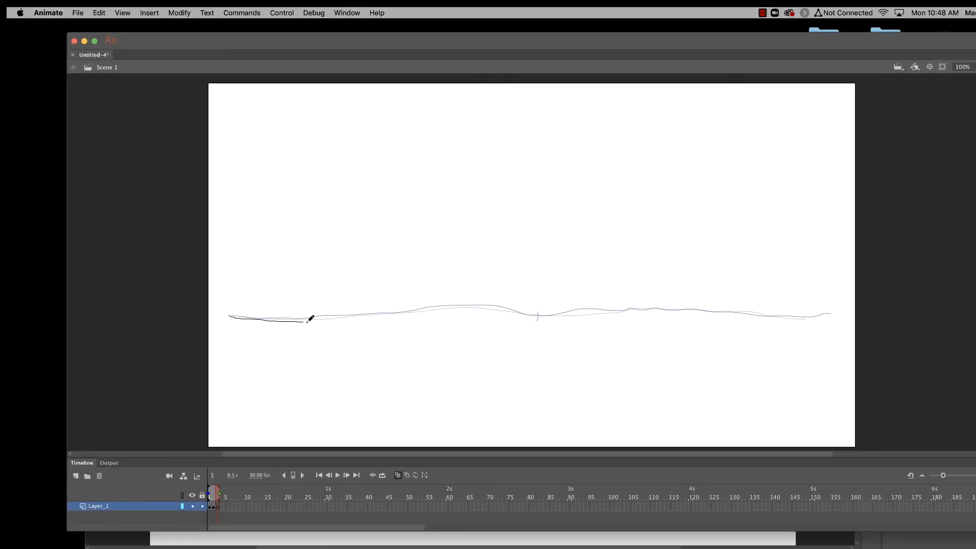
mouse_move(308, 320)
mouse_down()
mouse_move(467, 309)
mouse_move(814, 316)
mouse_up()
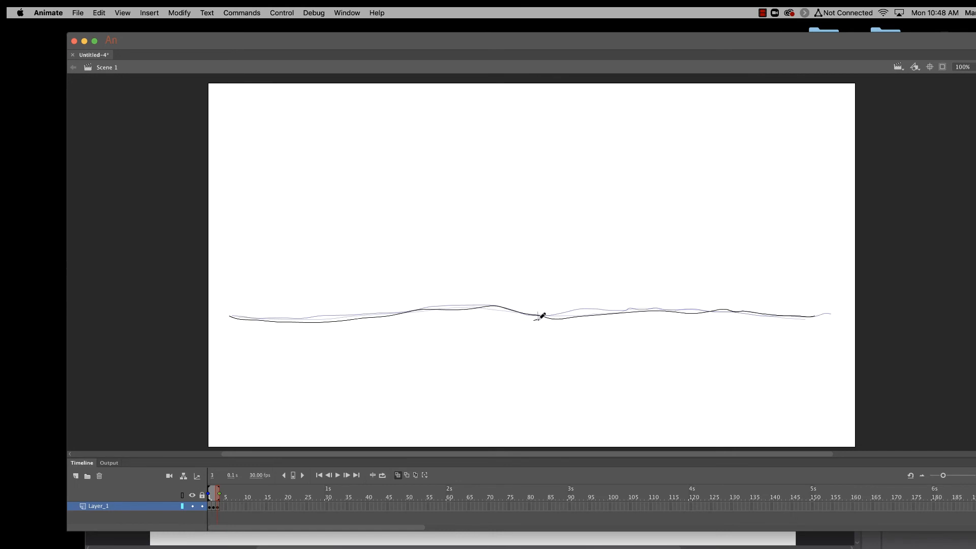
drag(538, 319, 533, 295)
Add a blank keyframe at frame 4 and redraw the ground line with a taller plant bearing several small branches
click(143, 14)
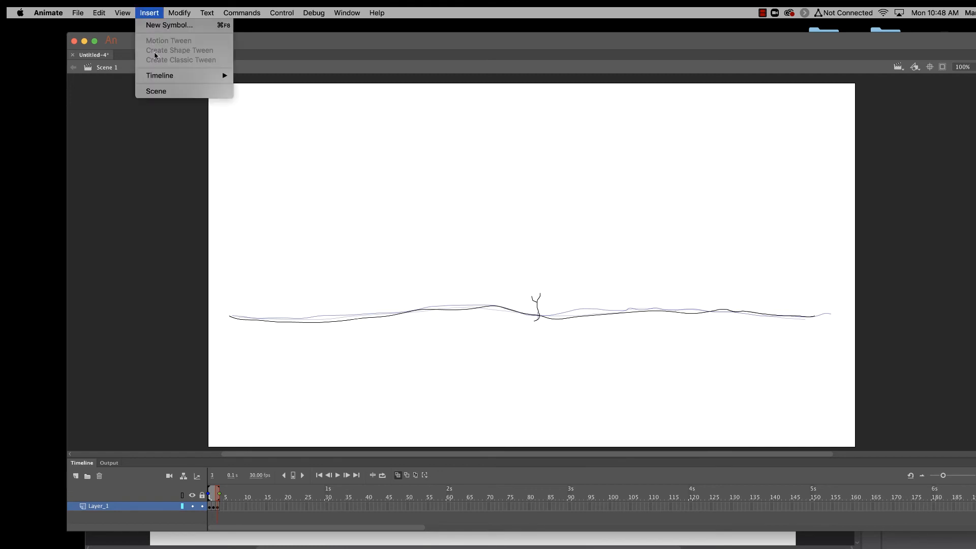
mouse_move(157, 75)
click(262, 118)
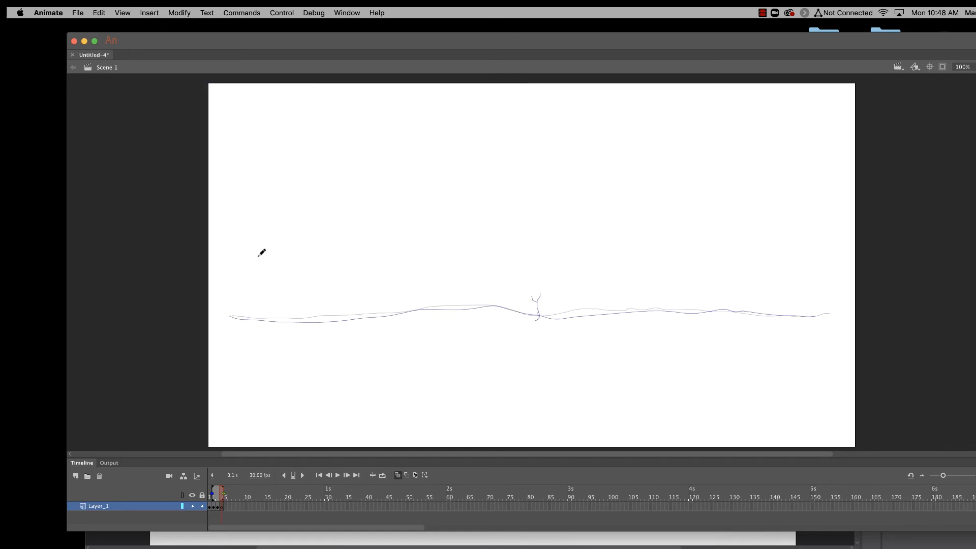
mouse_move(229, 317)
mouse_down()
mouse_move(277, 325)
mouse_move(451, 306)
mouse_move(550, 320)
mouse_move(678, 309)
mouse_move(838, 316)
mouse_up()
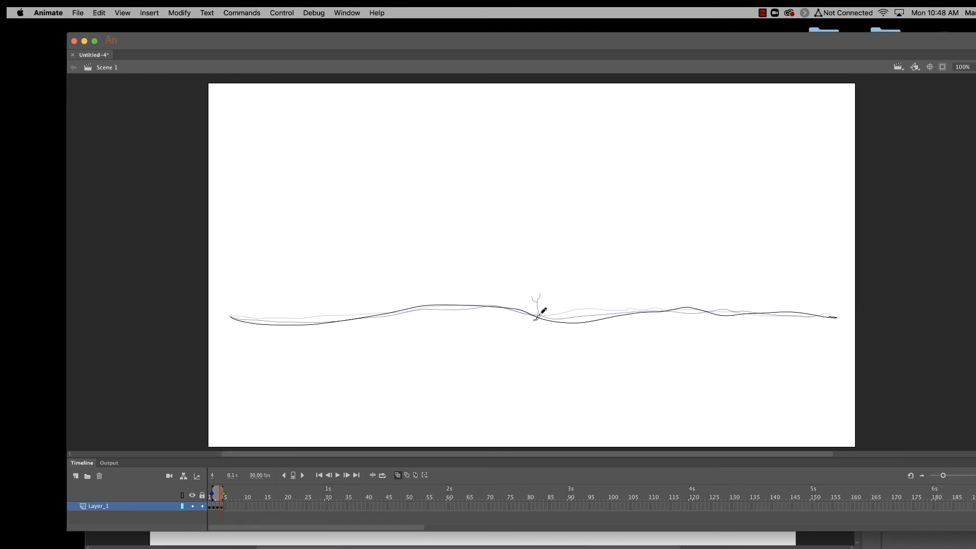
mouse_move(539, 314)
mouse_down()
mouse_move(543, 262)
mouse_move(541, 288)
mouse_move(529, 289)
mouse_up()
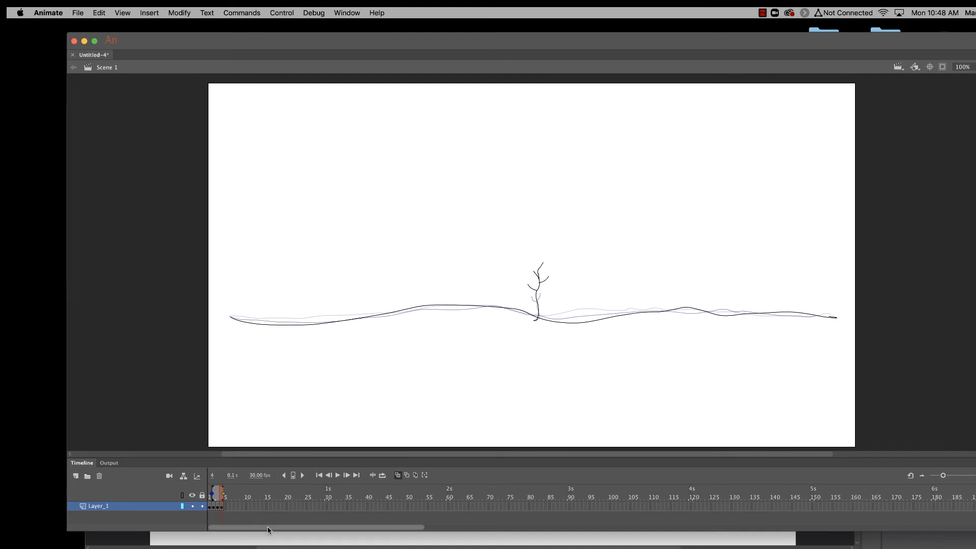
click(212, 476)
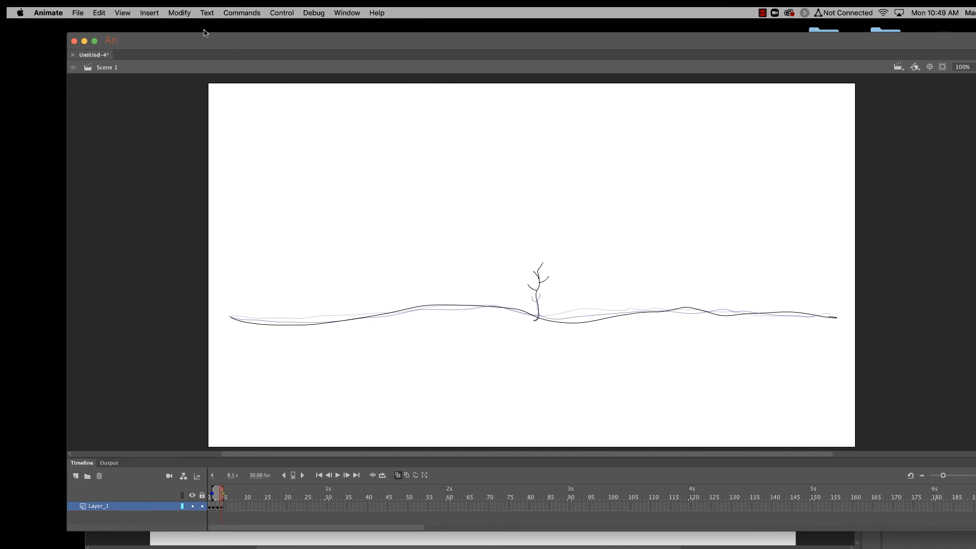
Add a blank keyframe at frame 5 and redraw the ground line across the stage
click(149, 12)
mouse_move(204, 75)
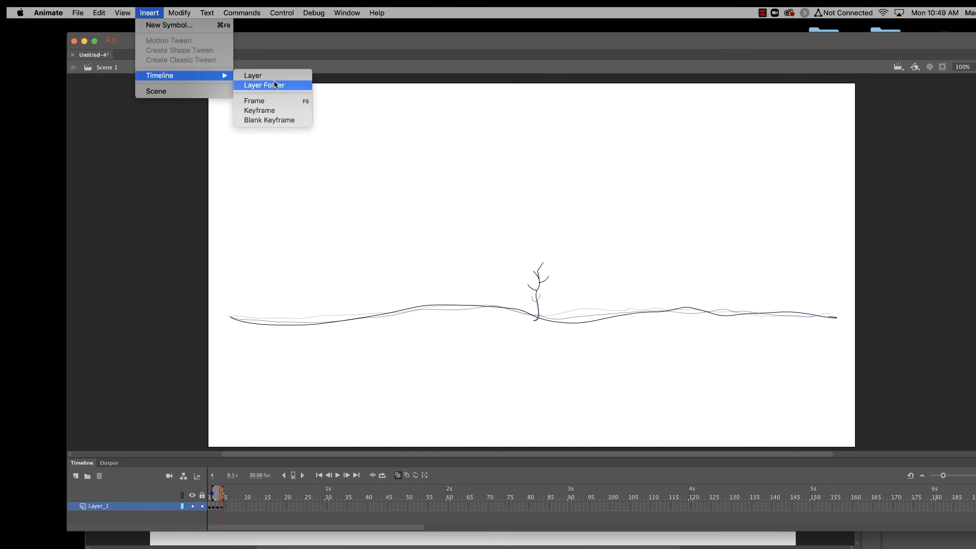
click(283, 121)
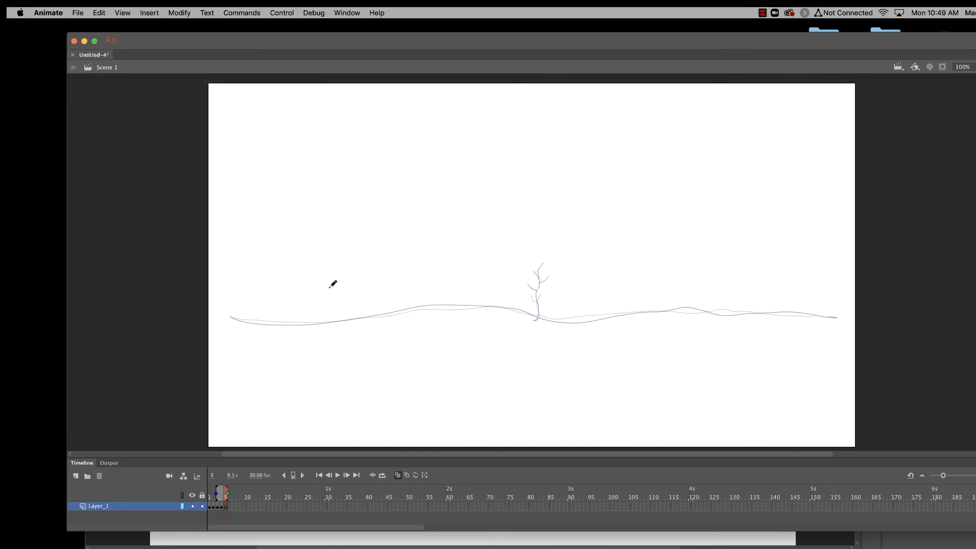
drag(231, 315, 819, 307)
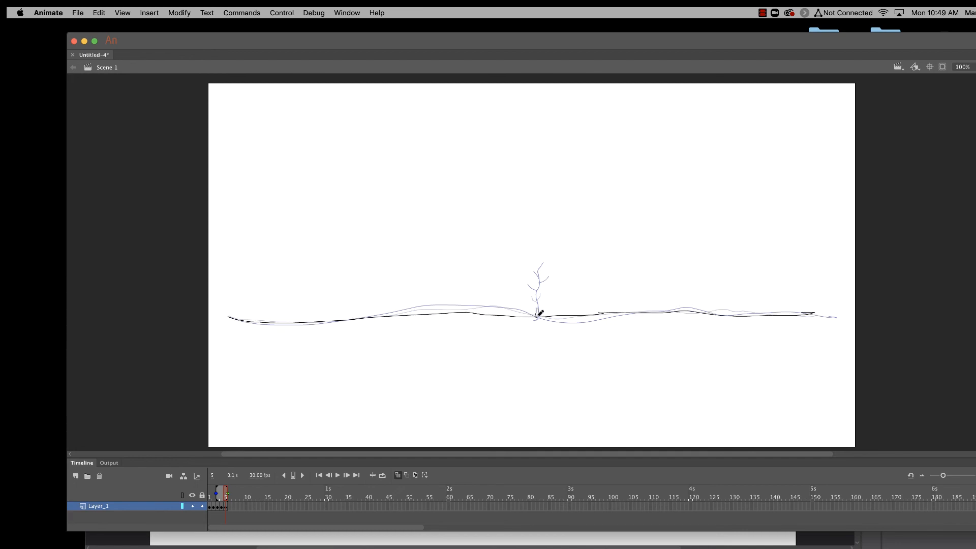
Draw a full-grown tree with branches and a closed foliage outline on frame 5, and fill the foliage with light green #99FF00
mouse_move(538, 315)
mouse_down()
mouse_move(526, 193)
mouse_move(499, 211)
mouse_move(482, 204)
mouse_up()
drag(529, 229, 556, 194)
mouse_move(538, 270)
mouse_down()
mouse_move(504, 258)
mouse_move(558, 250)
mouse_up()
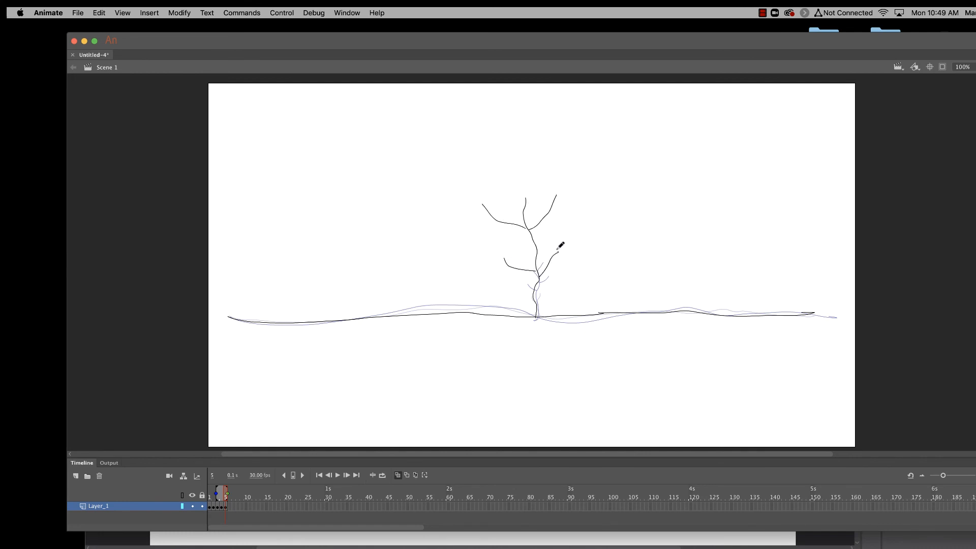
mouse_move(525, 197)
mouse_down()
mouse_move(492, 195)
mouse_move(493, 172)
mouse_move(468, 130)
mouse_move(582, 130)
mouse_move(591, 169)
mouse_move(555, 212)
mouse_move(523, 193)
mouse_up()
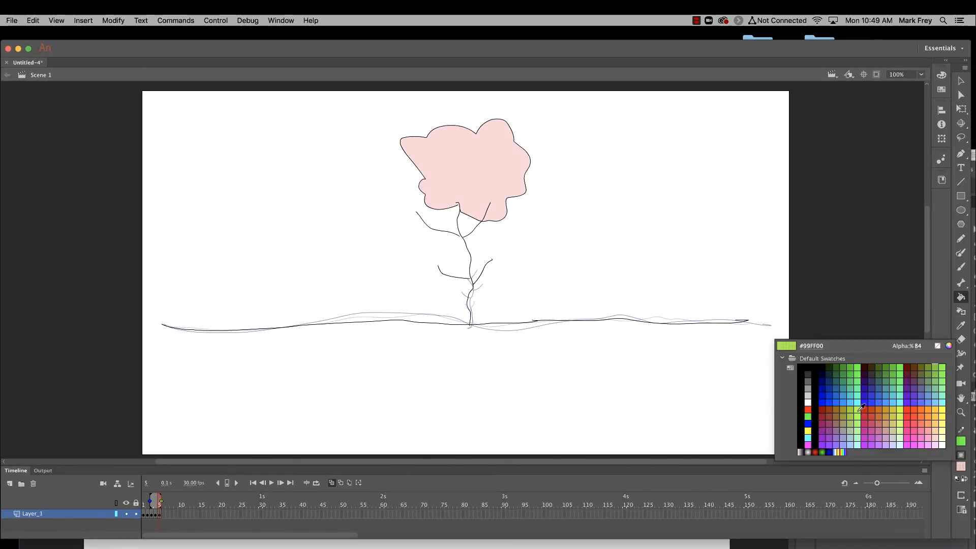
click(858, 413)
click(454, 170)
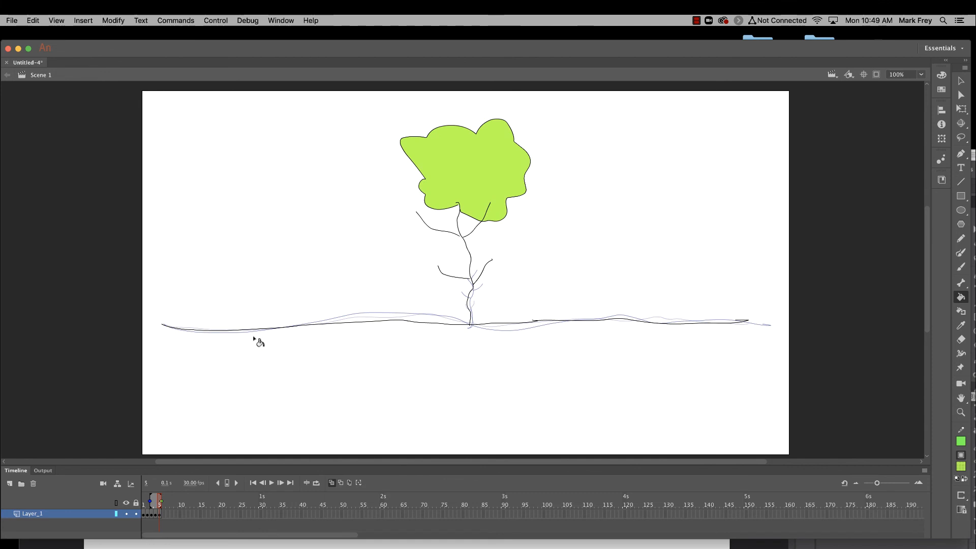
Preview the animation with Test Movie in Animate and close the preview window
click(216, 20)
mouse_move(316, 124)
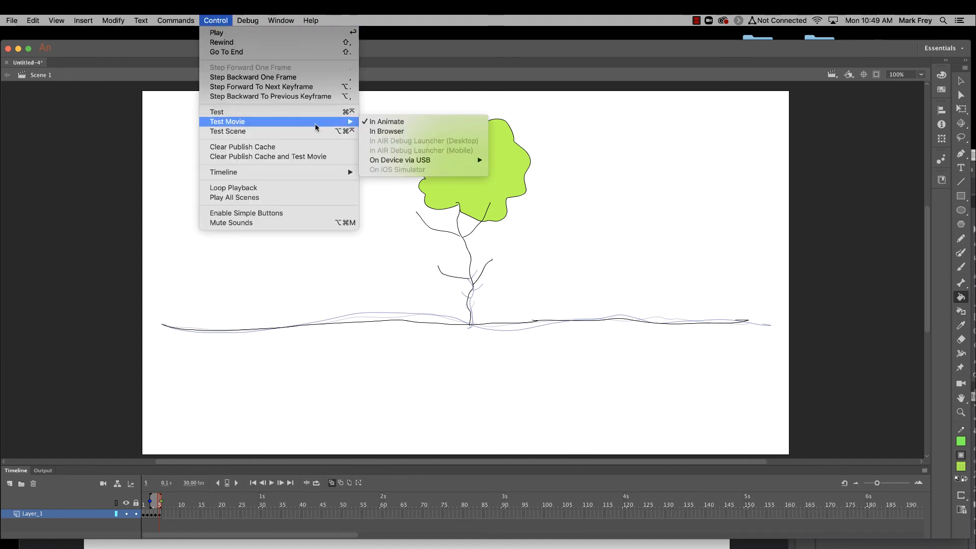
click(384, 122)
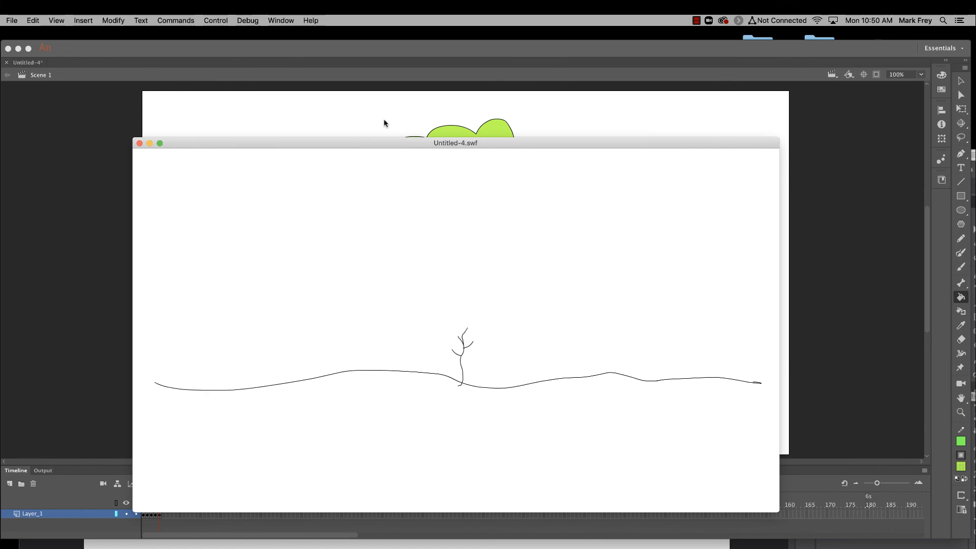
click(138, 144)
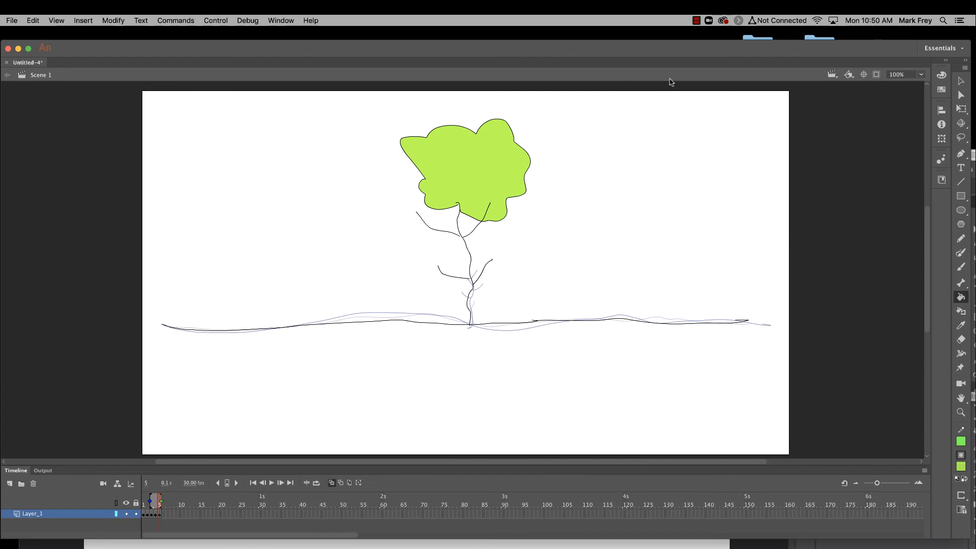
click(697, 20)
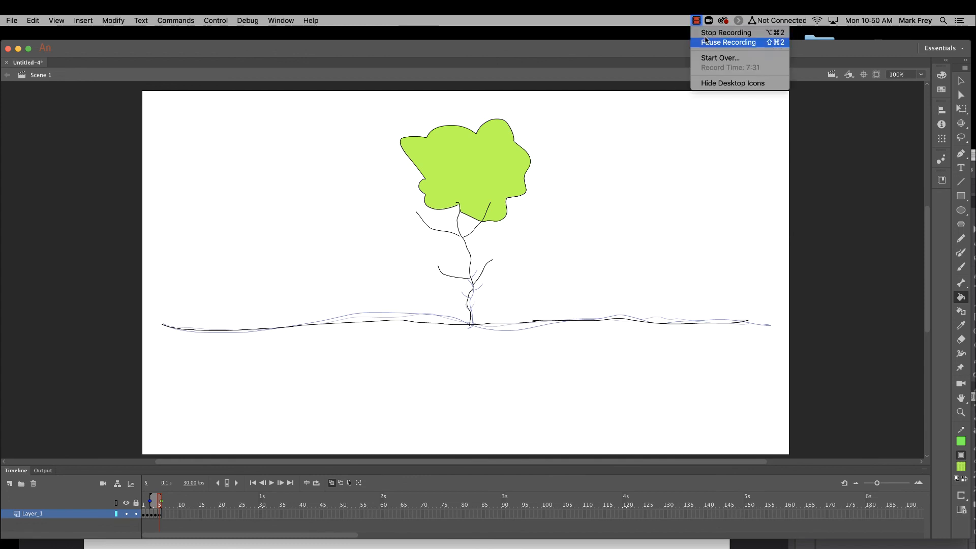